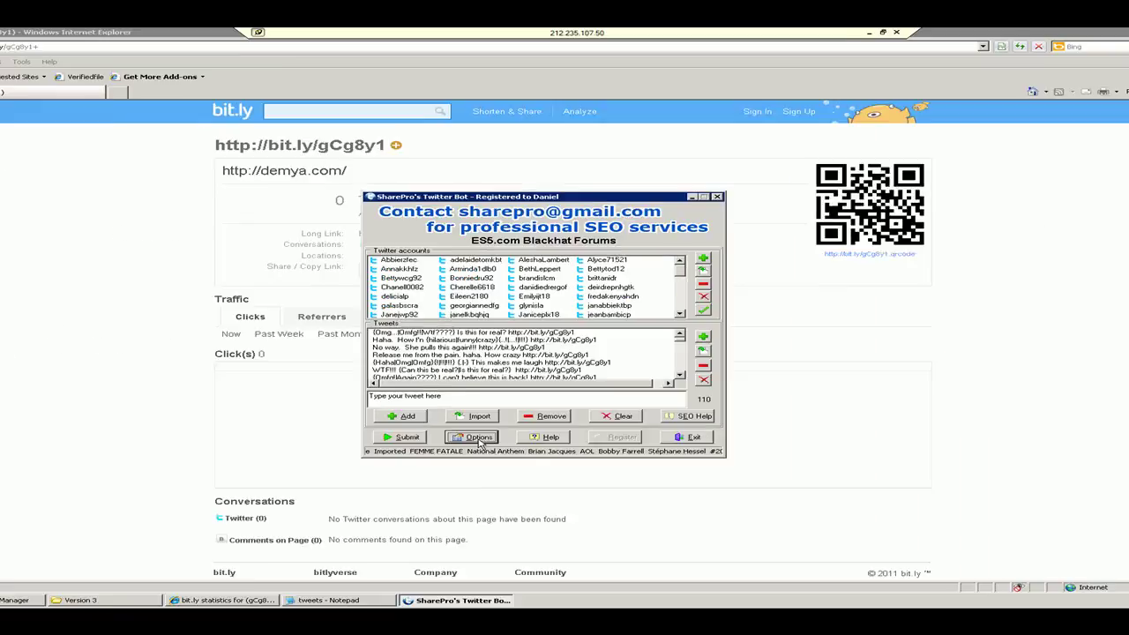
In the bot's Options, try target locations Toronto, Sydney and Miami from the list
{"action": "left_click", "coordinate": [471, 437]}
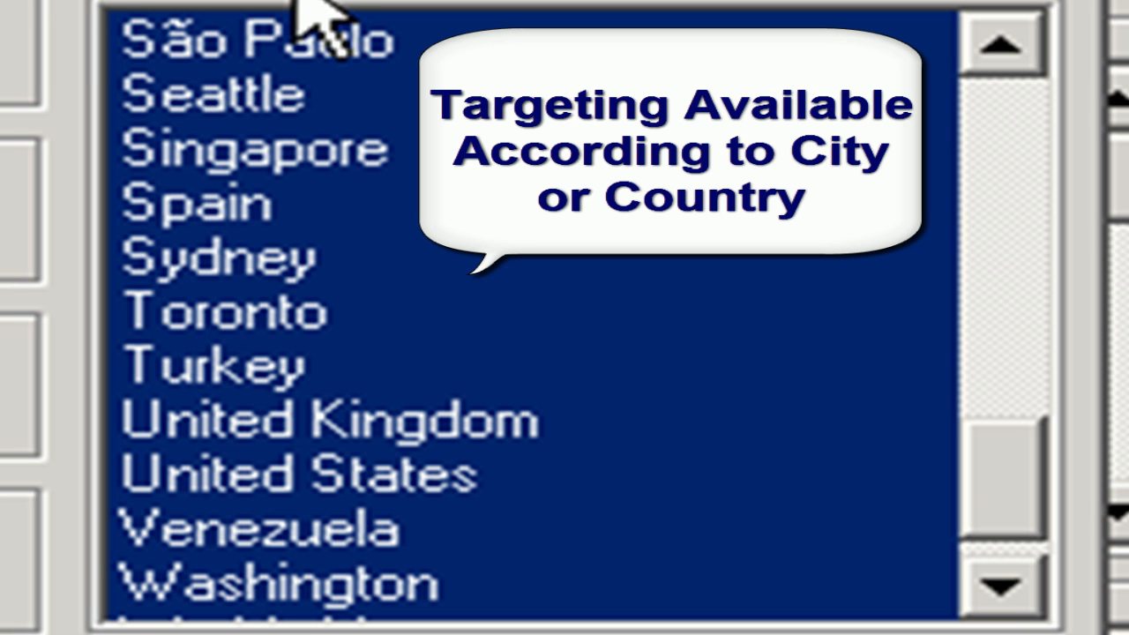
{"action": "left_click", "coordinate": [511, 313]}
{"action": "left_click", "coordinate": [445, 263]}
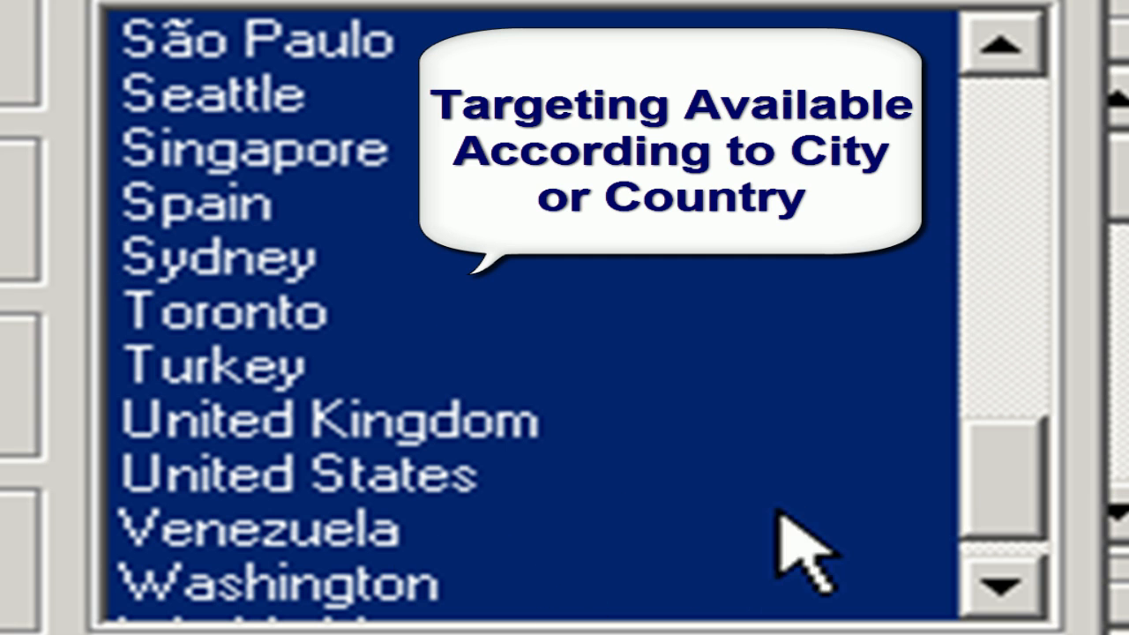
{"action": "left_click_drag", "start_coordinate": [1012, 498], "coordinate": [1014, 344]}
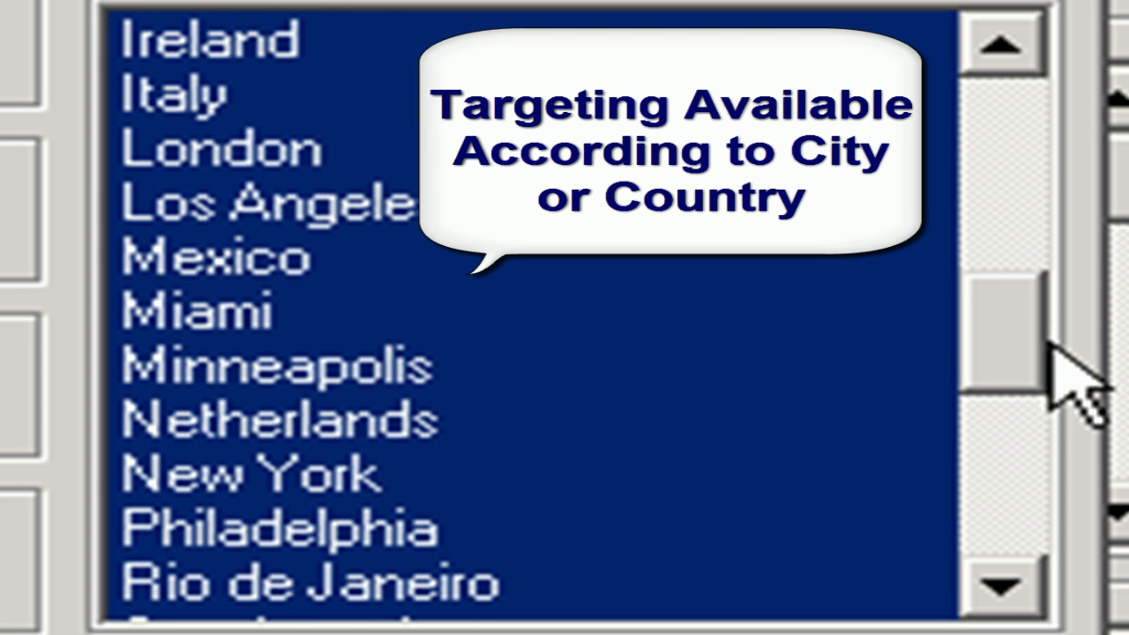
{"action": "left_click", "coordinate": [327, 313]}
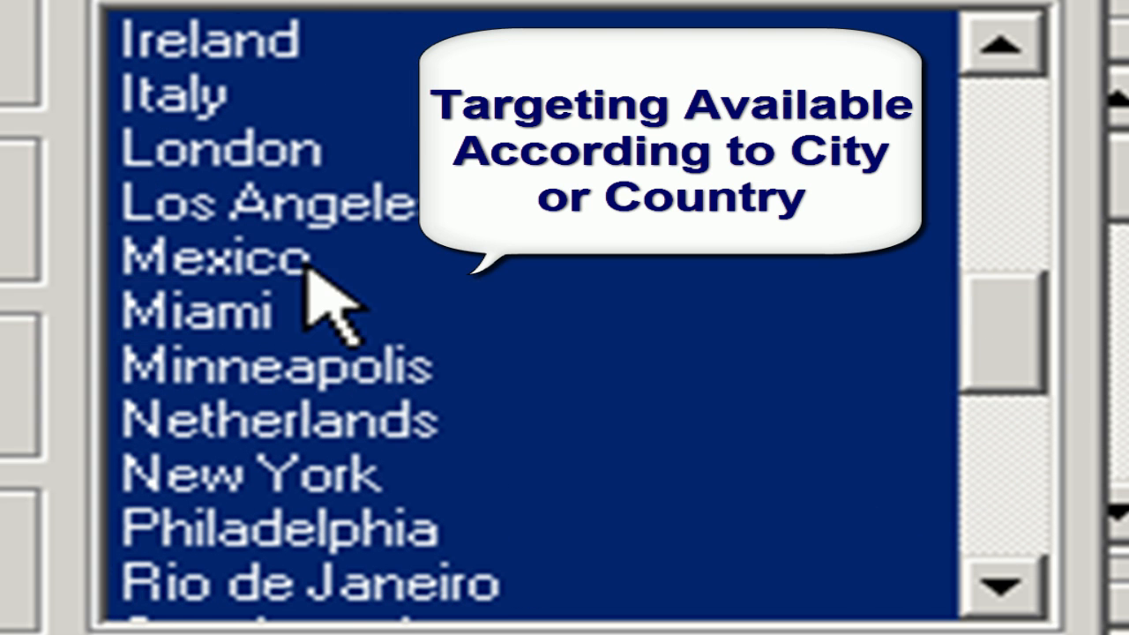
Switch the targets to Mexico and Los Angeles, toggle them, then clear all chosen locations
{"action": "left_click", "coordinate": [264, 258]}
{"action": "left_click", "coordinate": [388, 205], "text": "ctrl"}
{"action": "left_click", "coordinate": [405, 204], "text": "ctrl"}
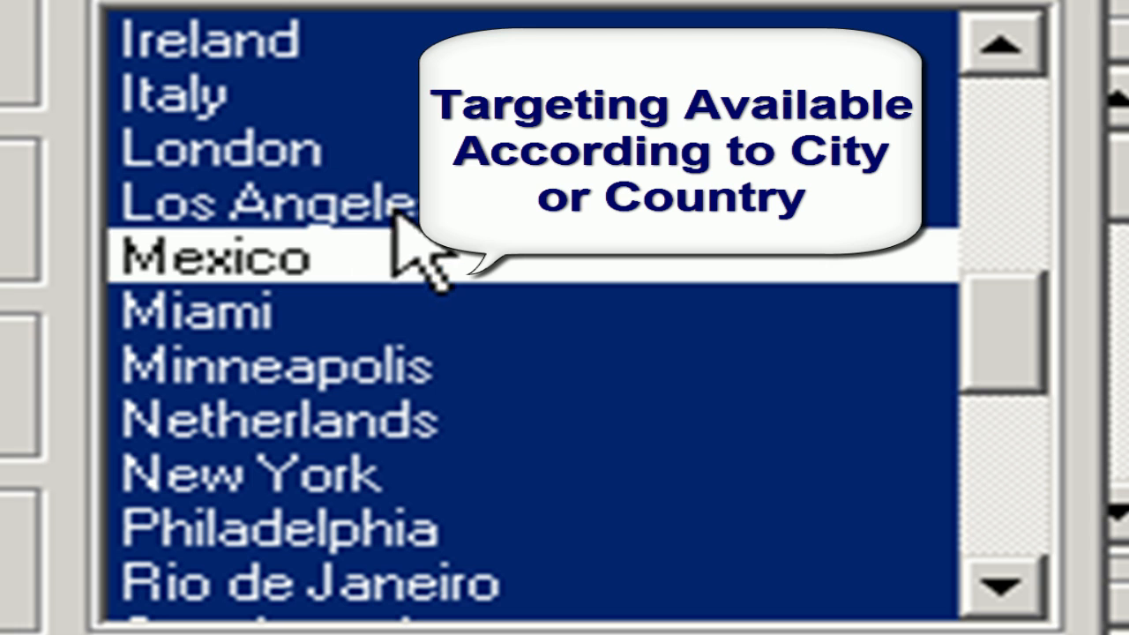
{"action": "left_click", "coordinate": [333, 264], "text": "ctrl"}
{"action": "left_click_drag", "start_coordinate": [1005, 353], "coordinate": [1014, 291]}
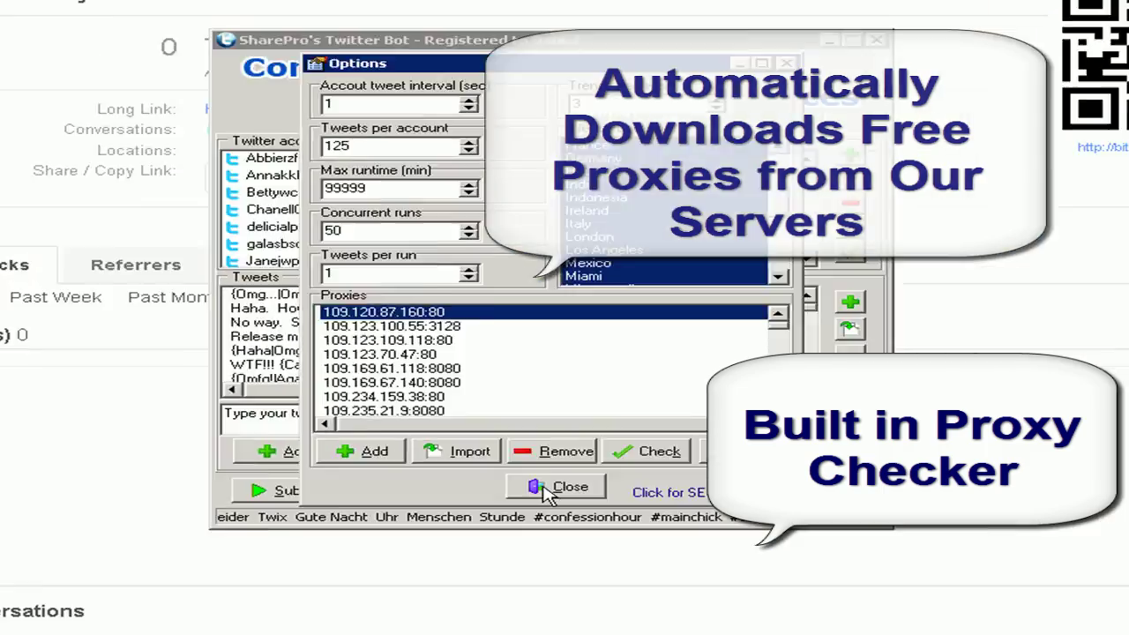
Close the Options dialog and return to the bot's main window
{"action": "left_click", "coordinate": [535, 417]}
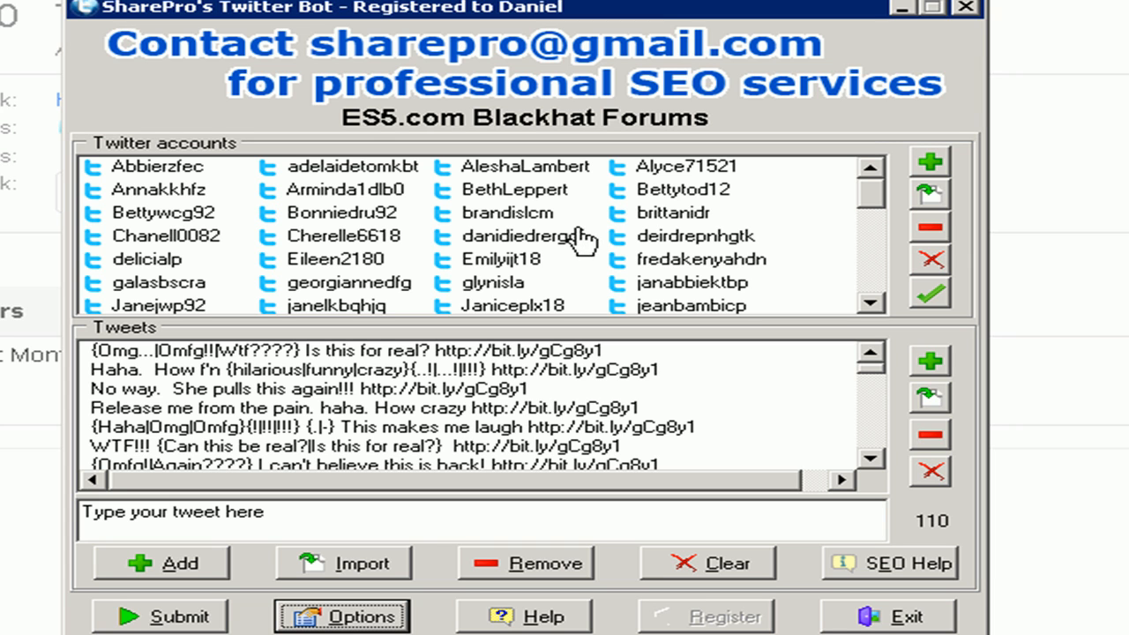
Start validating the Twitter accounts, then abort the check and confirm with Yes
{"action": "left_click", "coordinate": [932, 298]}
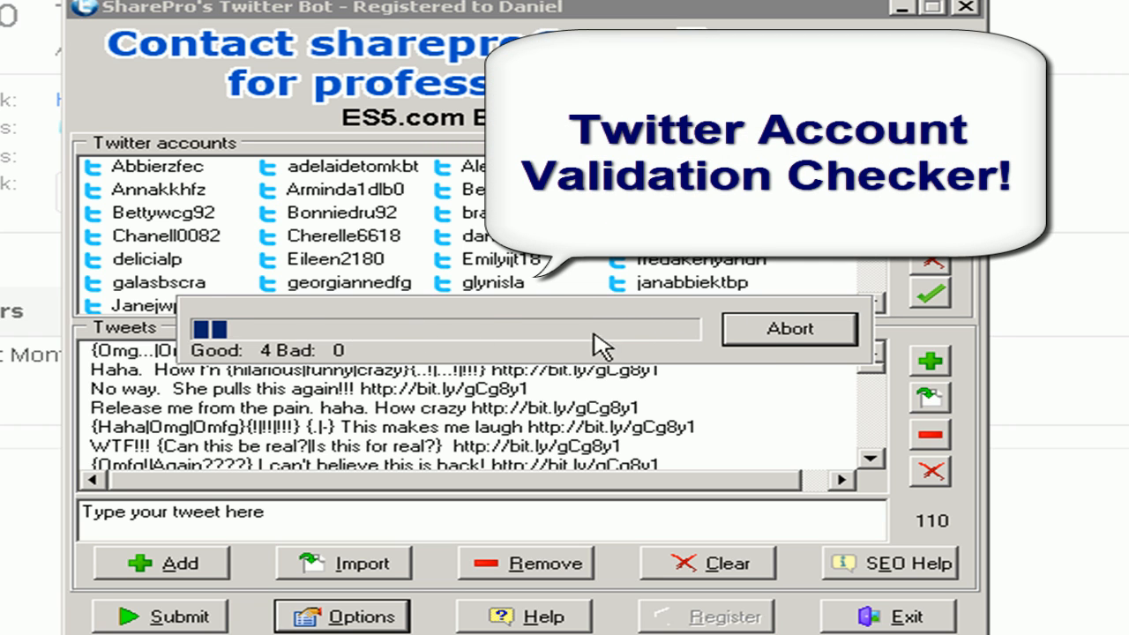
{"action": "left_click", "coordinate": [789, 328]}
{"action": "left_click", "coordinate": [544, 370]}
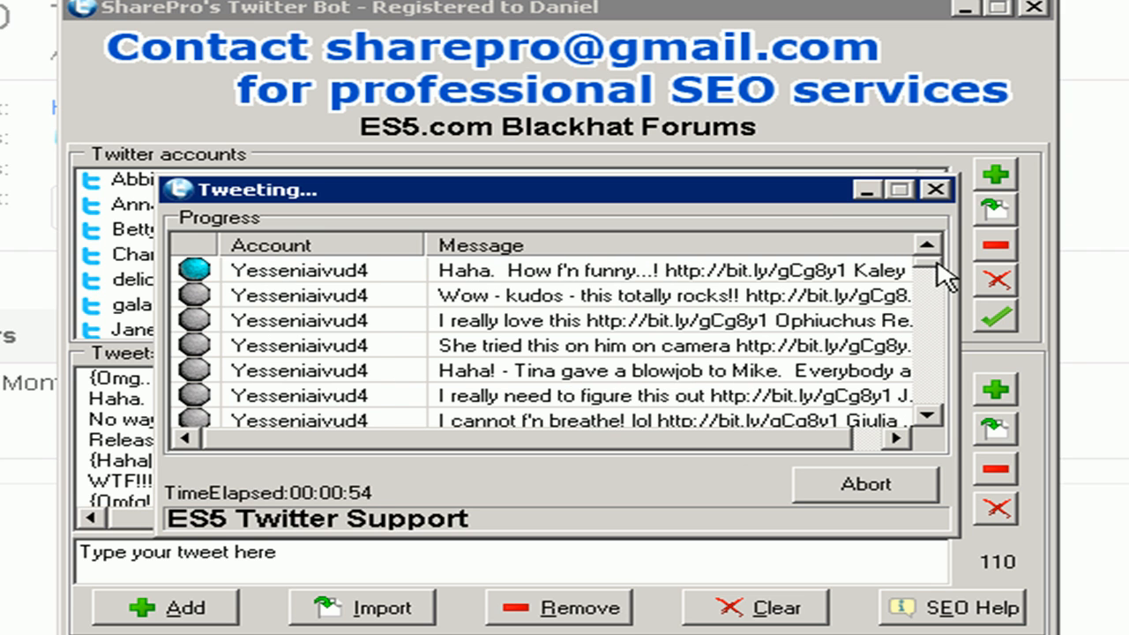
{"action": "mouse_move", "coordinate": [927, 265]}
{"action": "left_mouse_down"}
{"action": "mouse_move", "coordinate": [933, 375]}
{"action": "mouse_move", "coordinate": [959, 300]}
{"action": "mouse_move", "coordinate": [957, 251]}
{"action": "left_mouse_up"}
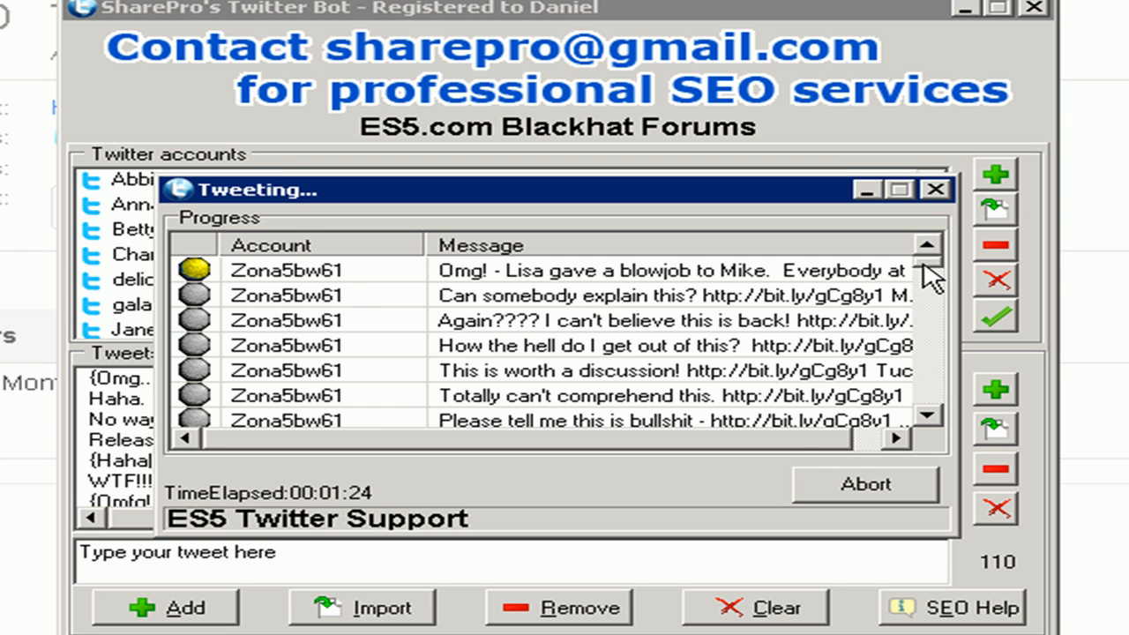
{"action": "mouse_move", "coordinate": [928, 265]}
{"action": "left_mouse_down"}
{"action": "mouse_move", "coordinate": [935, 349]}
{"action": "mouse_move", "coordinate": [959, 361]}
{"action": "mouse_move", "coordinate": [965, 245]}
{"action": "left_mouse_up"}
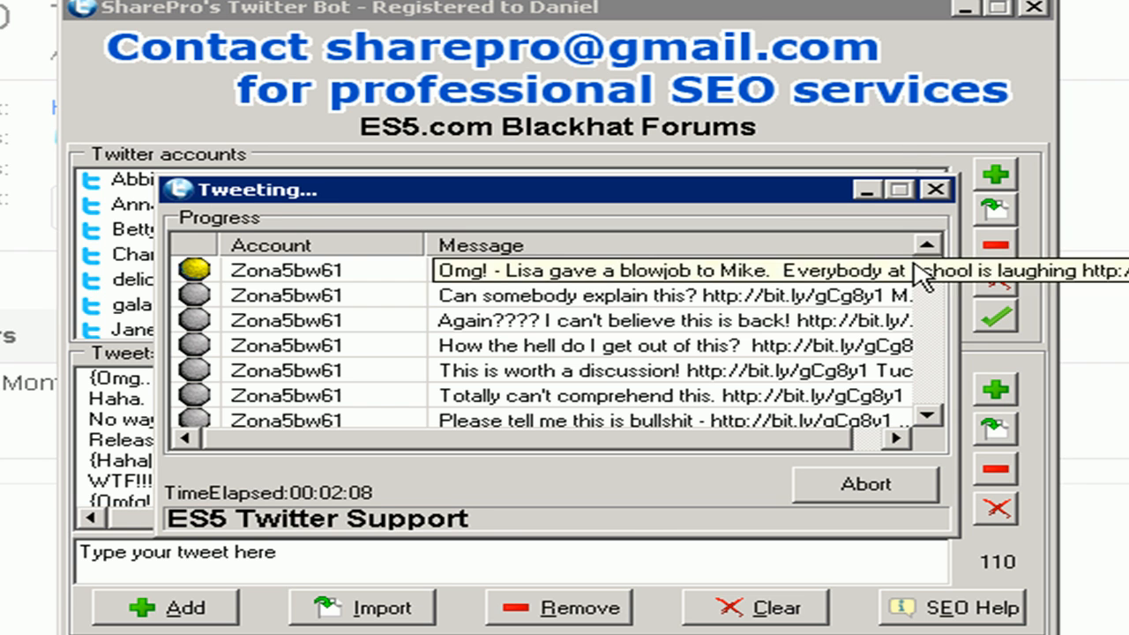
{"action": "left_click_drag", "start_coordinate": [925, 265], "coordinate": [933, 405]}
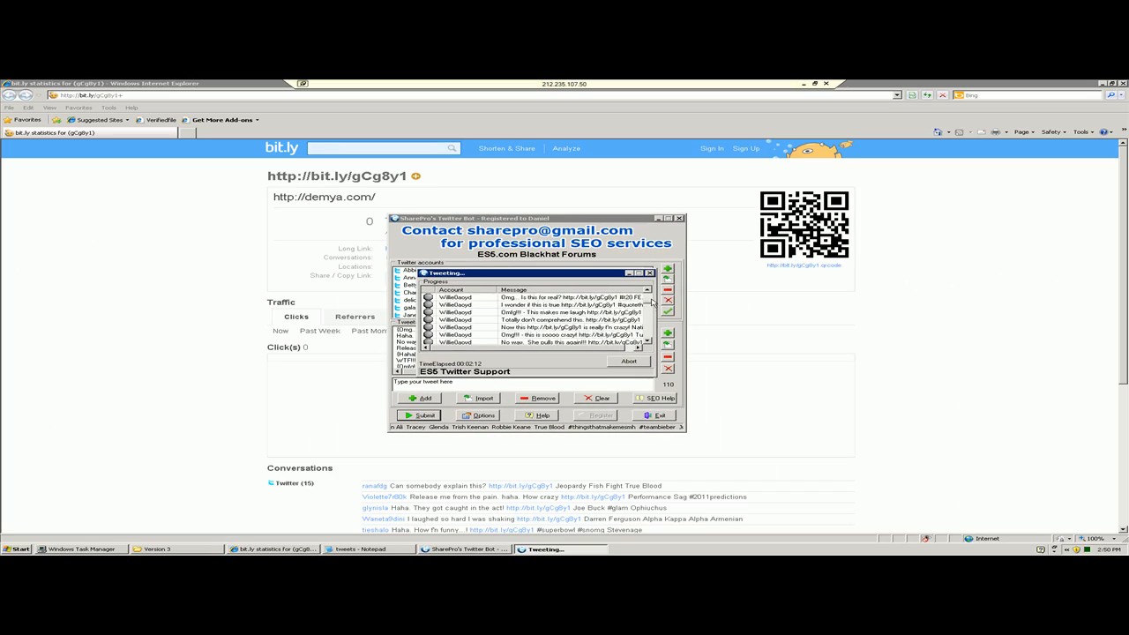
{"action": "left_click", "coordinate": [857, 319]}
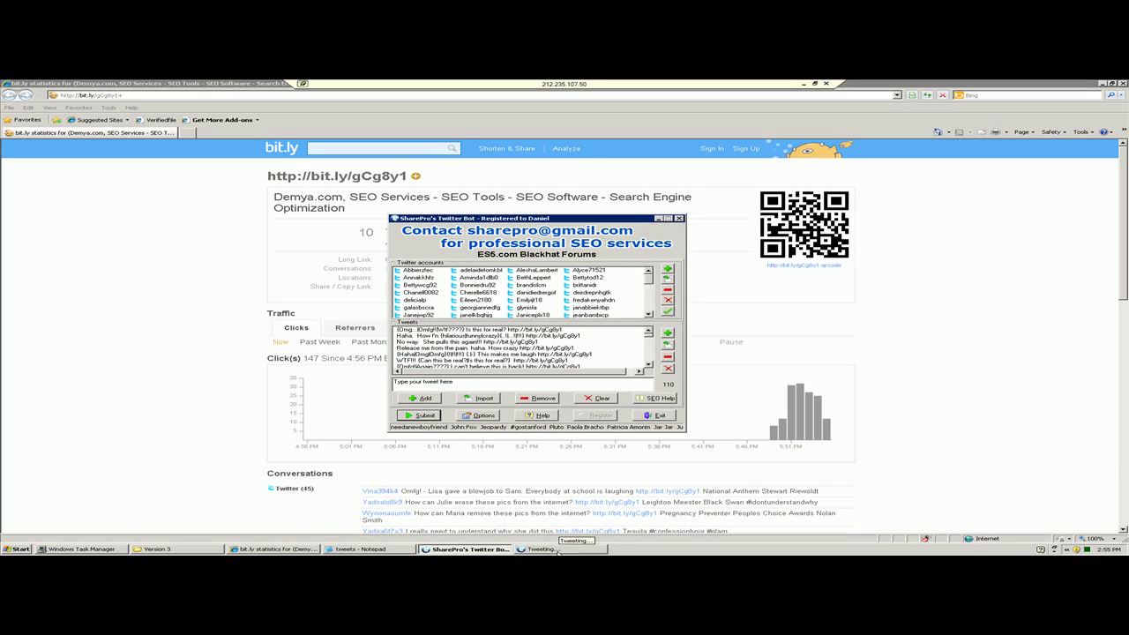
Minimize the bot windows and show the link's Referrers breakdown led by twitter.com
{"action": "left_click", "coordinate": [543, 549]}
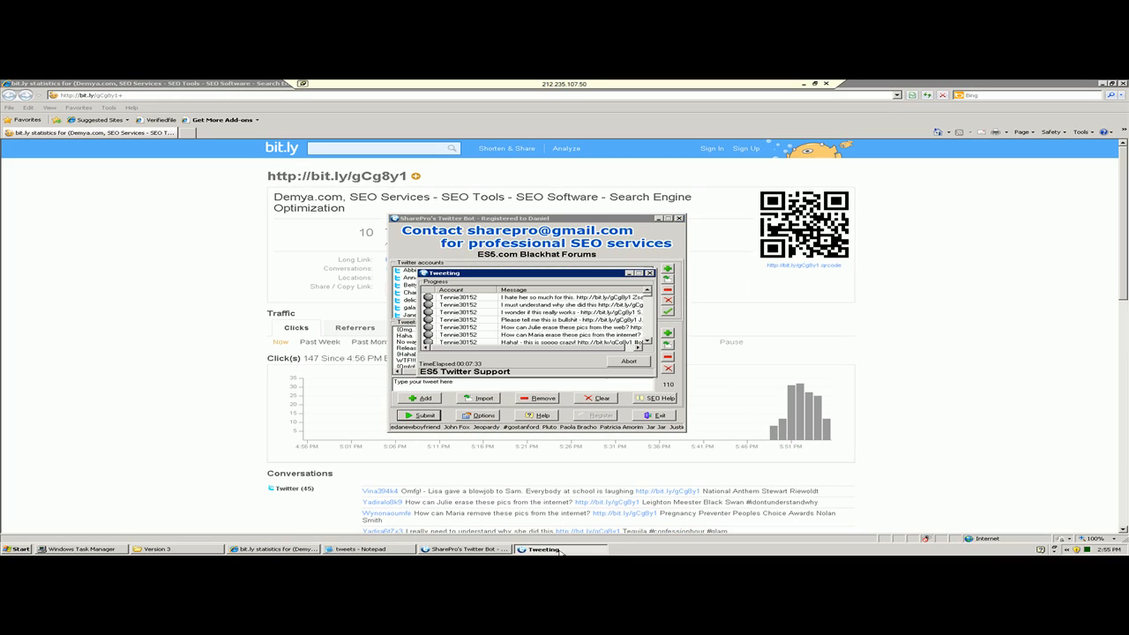
{"action": "left_click", "coordinate": [274, 549]}
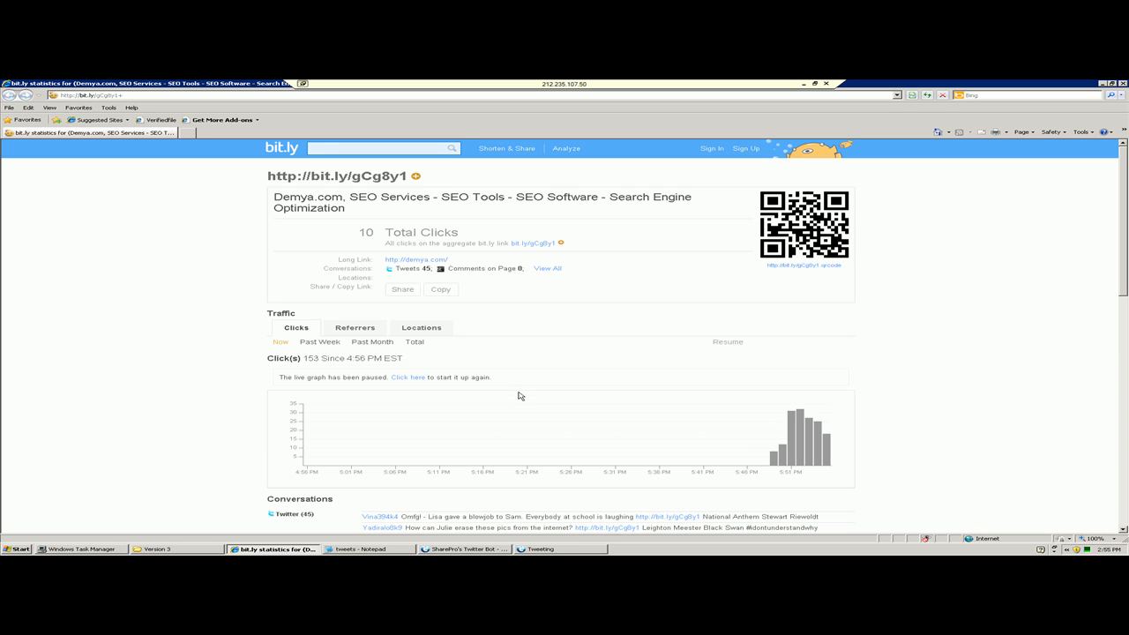
{"action": "left_click", "coordinate": [364, 331]}
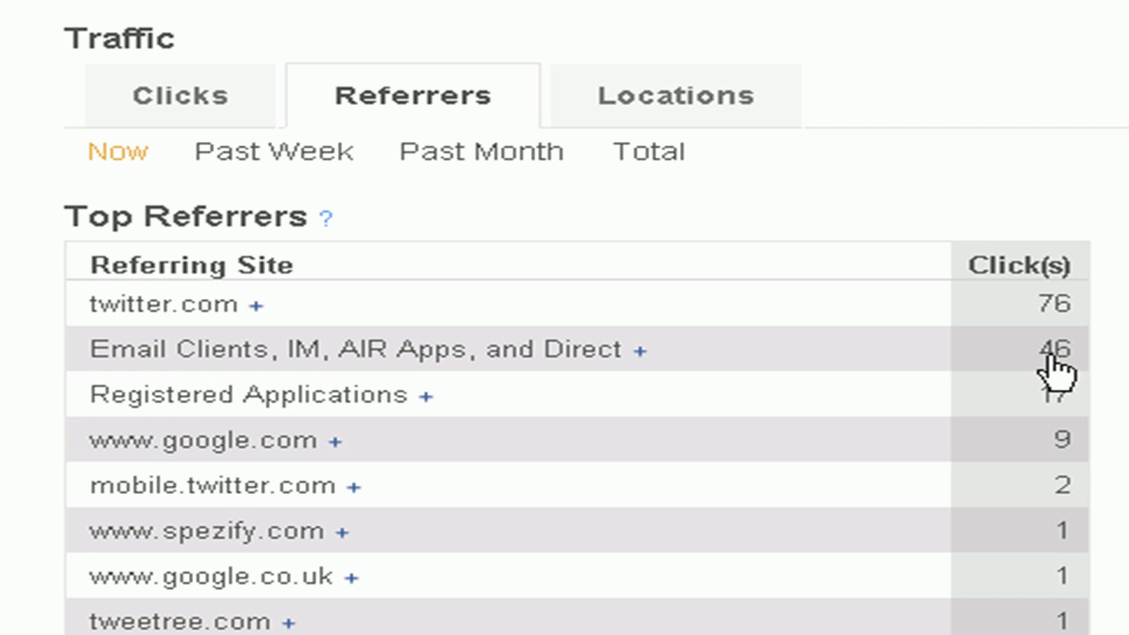
Expand then collapse the twitter.com sub-paths and the direct-traffic explanation in Top Referrers
{"action": "left_click", "coordinate": [639, 350]}
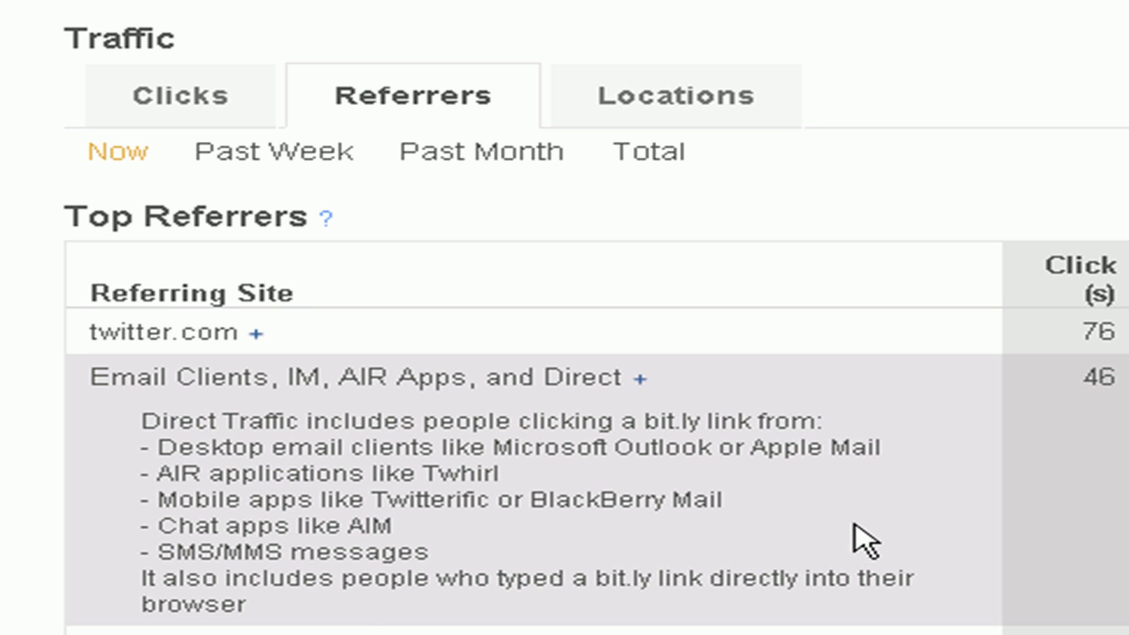
{"action": "left_click", "coordinate": [257, 340]}
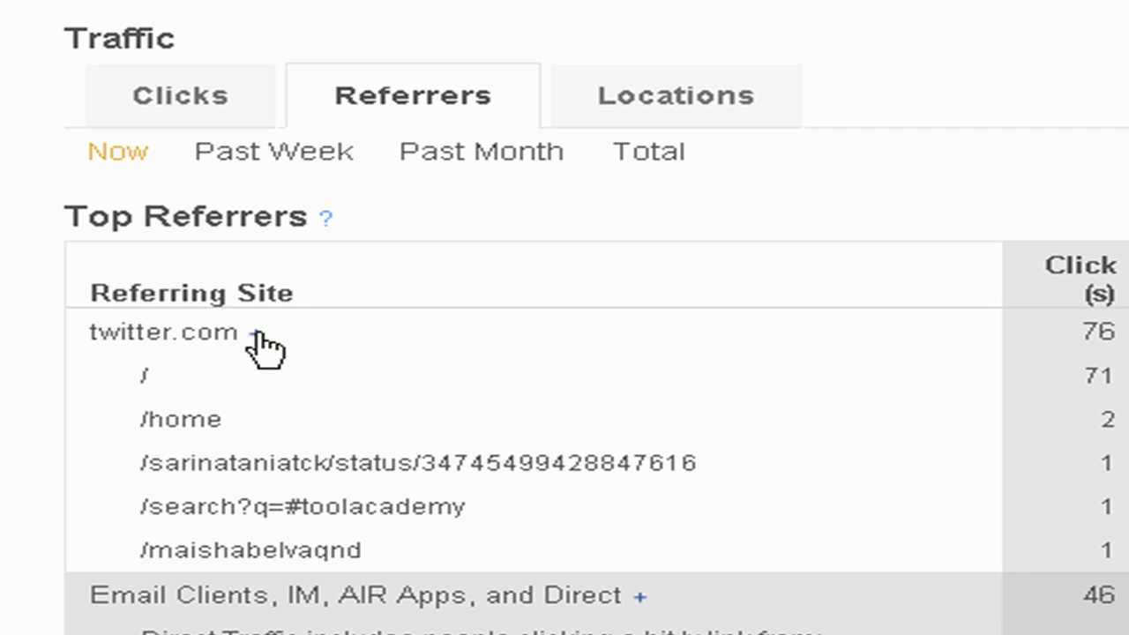
{"action": "left_click", "coordinate": [255, 337]}
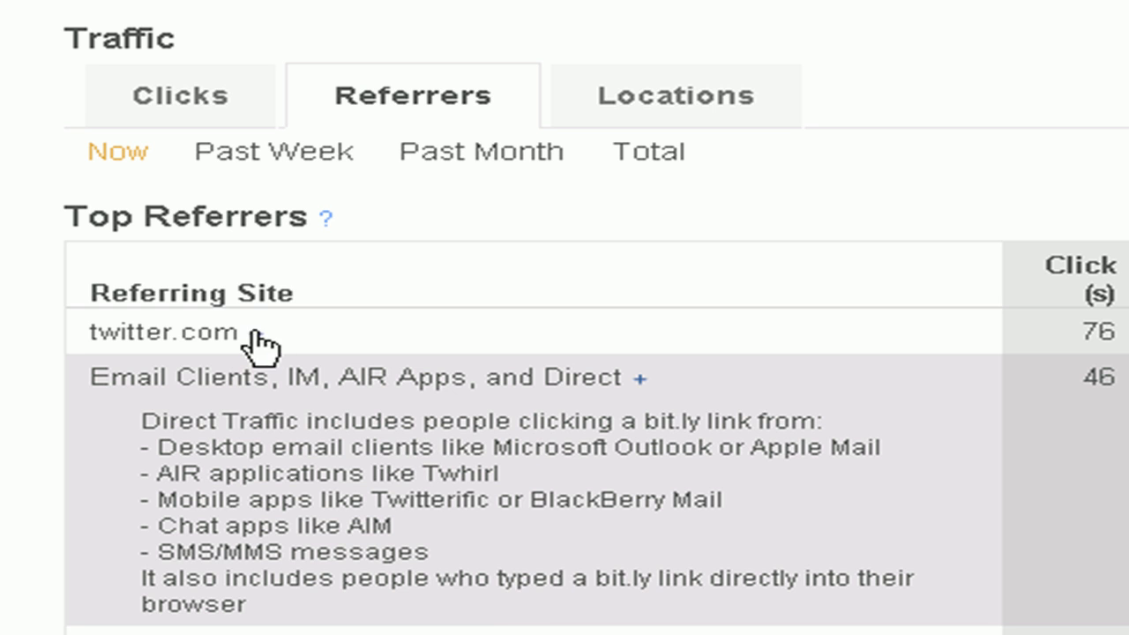
{"action": "left_click", "coordinate": [260, 381]}
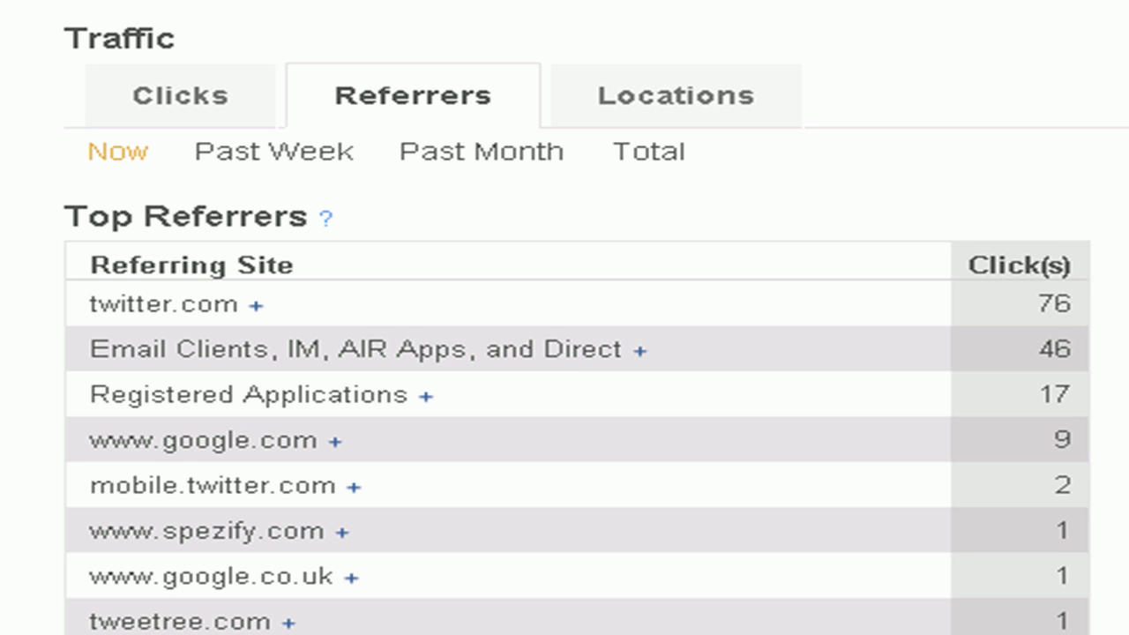
{"action": "scroll", "coordinate": [564, 353], "scroll_direction": "down", "scroll_amount": 3}
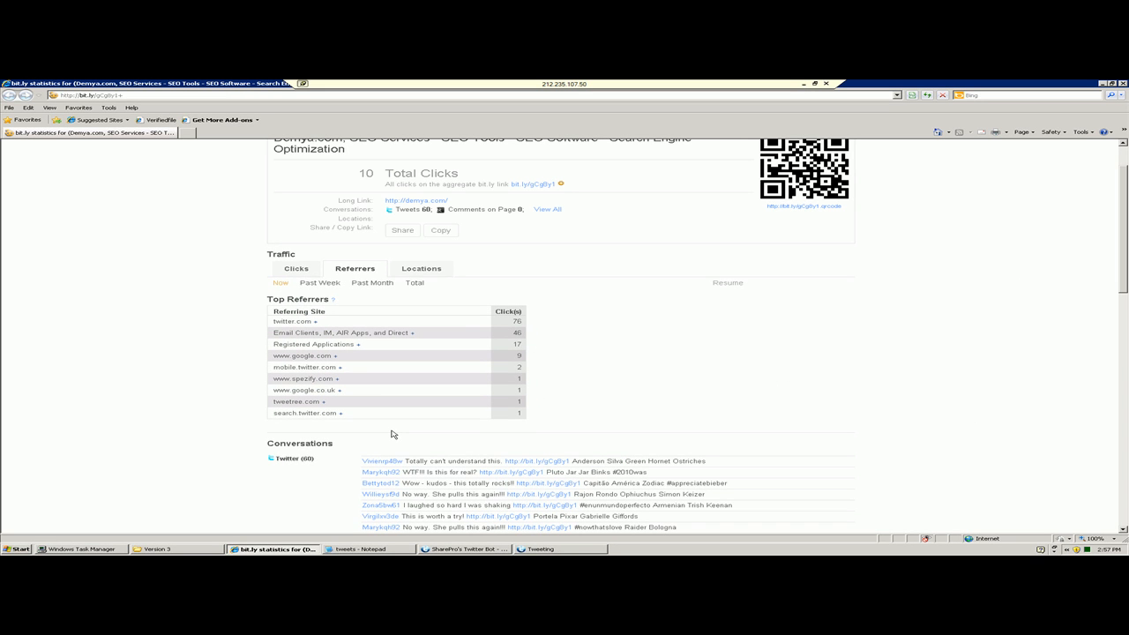
{"action": "left_click", "coordinate": [549, 550]}
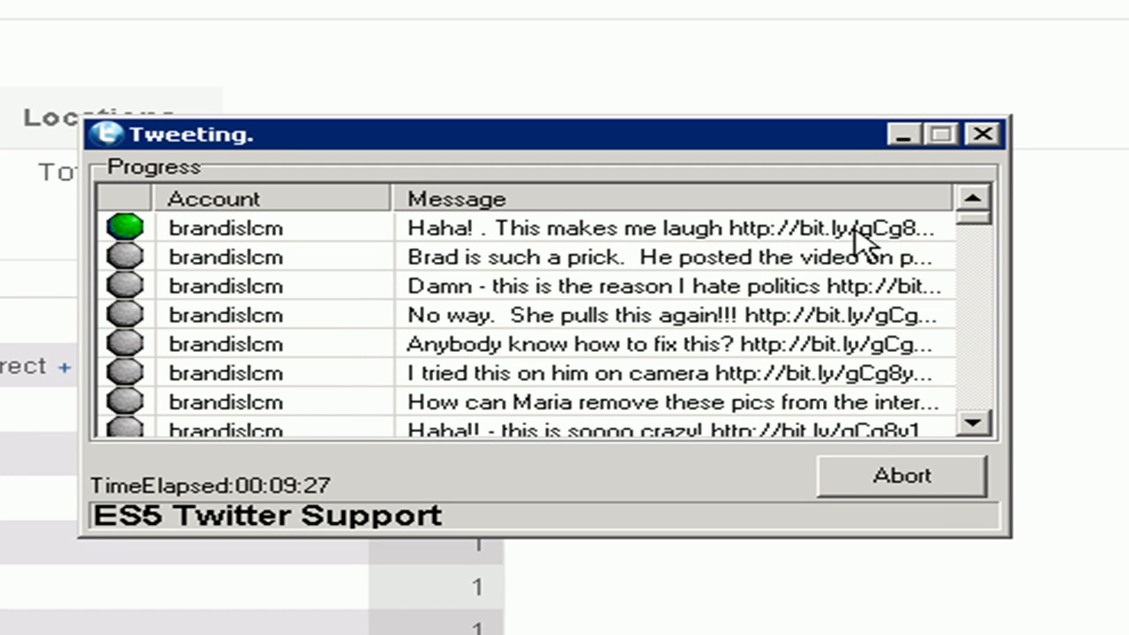
{"action": "mouse_move", "coordinate": [974, 220]}
{"action": "left_mouse_down"}
{"action": "mouse_move", "coordinate": [972, 339]}
{"action": "mouse_move", "coordinate": [977, 330]}
{"action": "mouse_move", "coordinate": [977, 313]}
{"action": "mouse_move", "coordinate": [963, 401]}
{"action": "mouse_move", "coordinate": [994, 264]}
{"action": "mouse_move", "coordinate": [983, 216]}
{"action": "left_mouse_up"}
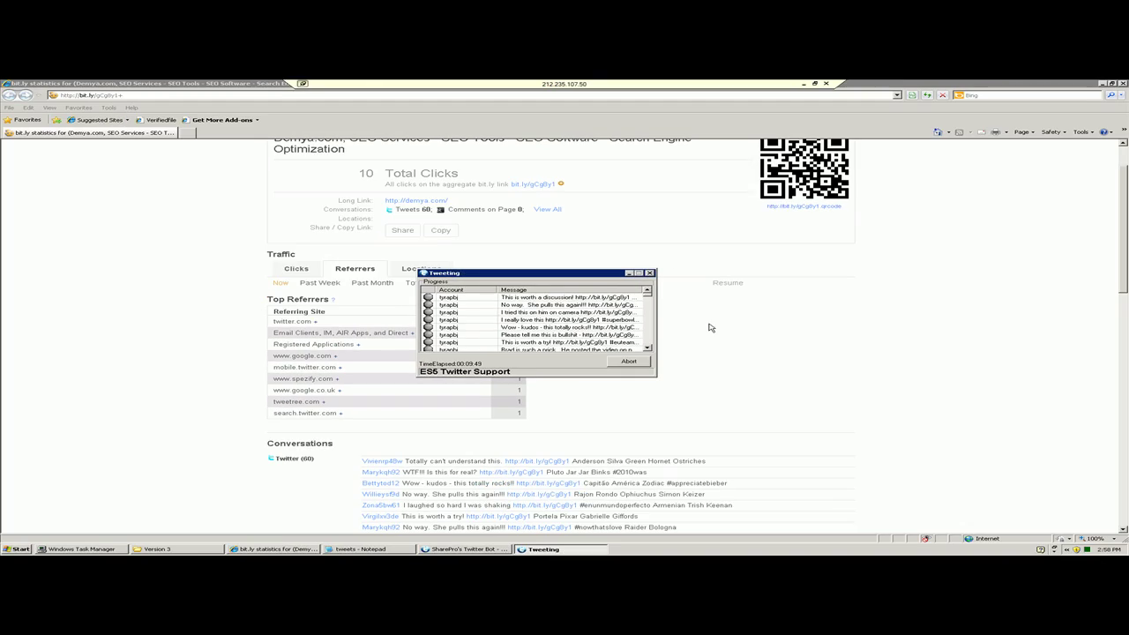
{"action": "left_click", "coordinate": [686, 326]}
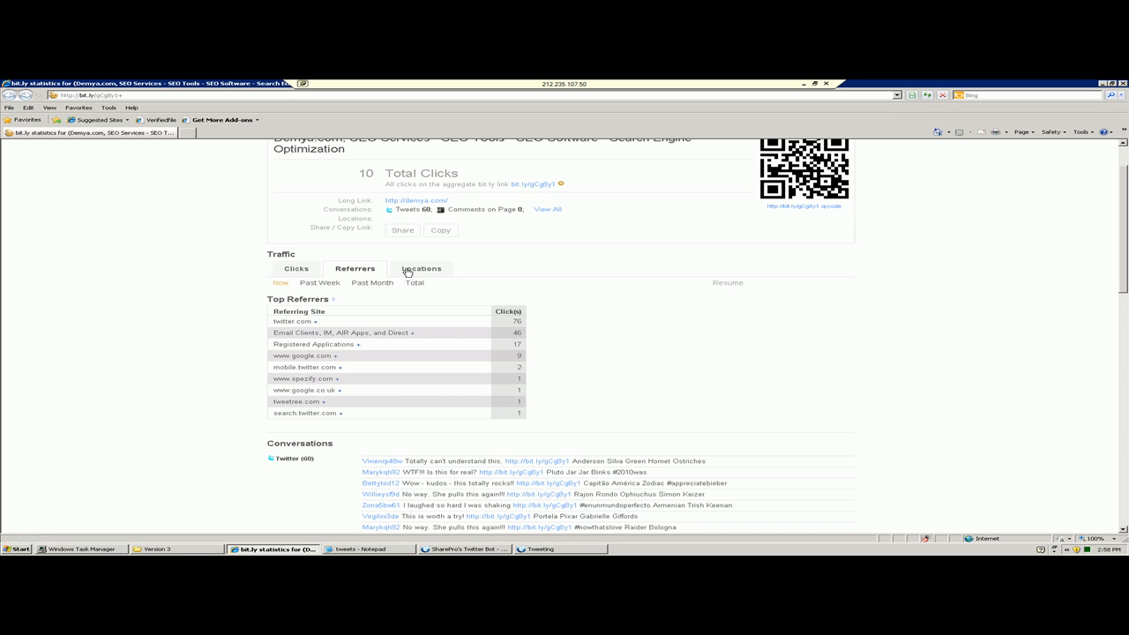
Go through Clicks and Referrers to the Locations tab showing United States at 75 and Brazil at 30
{"action": "left_click", "coordinate": [303, 269]}
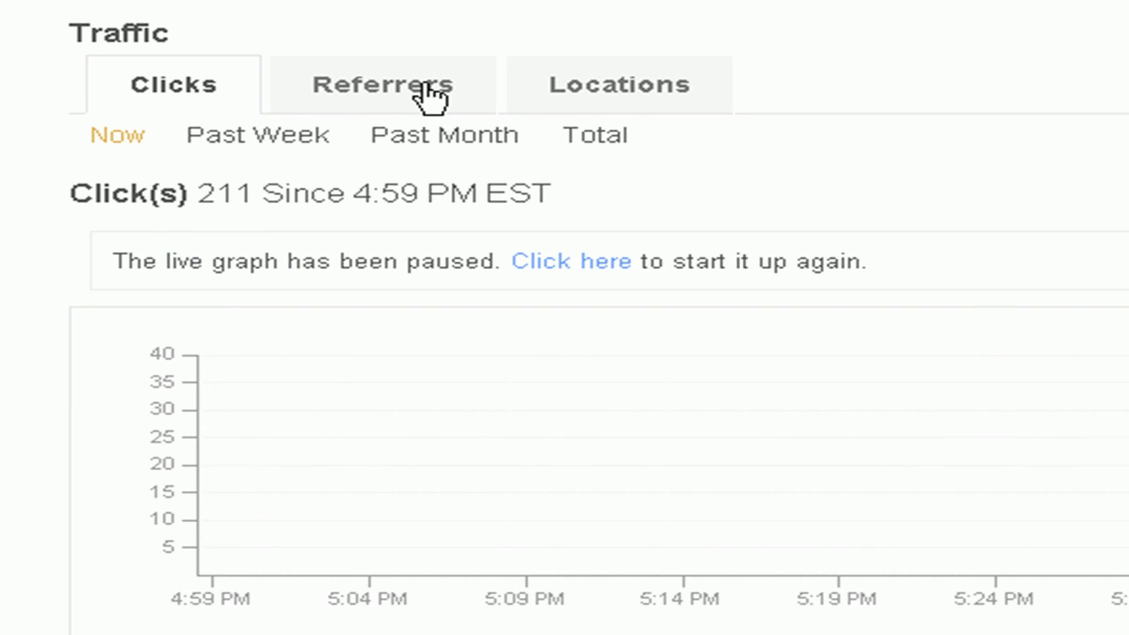
{"action": "left_click", "coordinate": [432, 88]}
{"action": "left_click", "coordinate": [551, 91]}
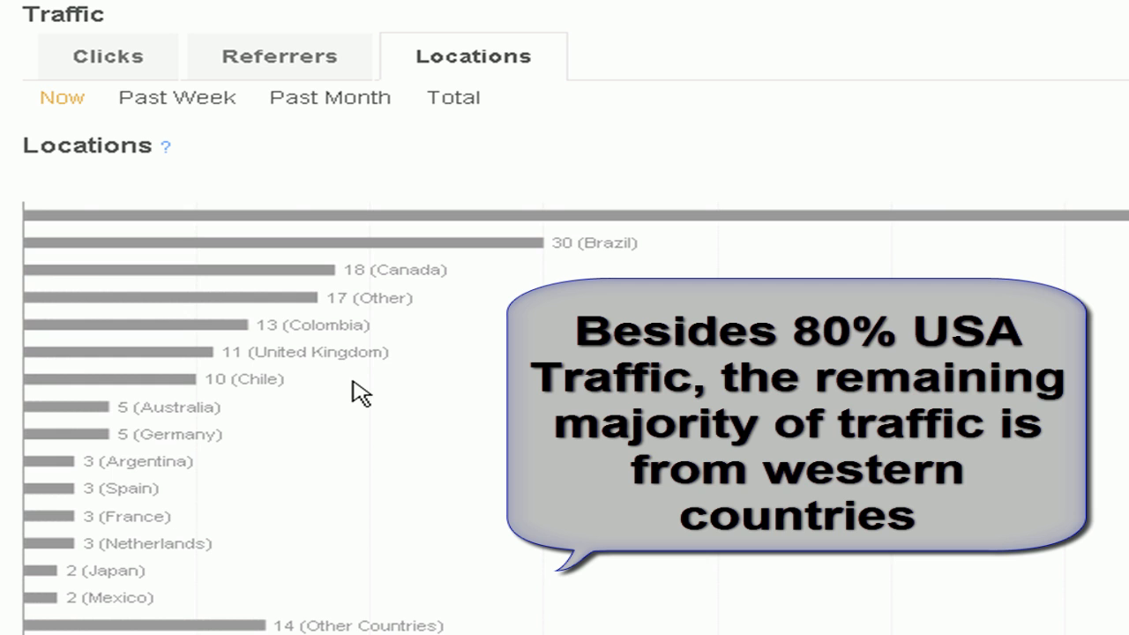
{"action": "scroll", "coordinate": [359, 392], "scroll_direction": "up", "scroll_amount": 2}
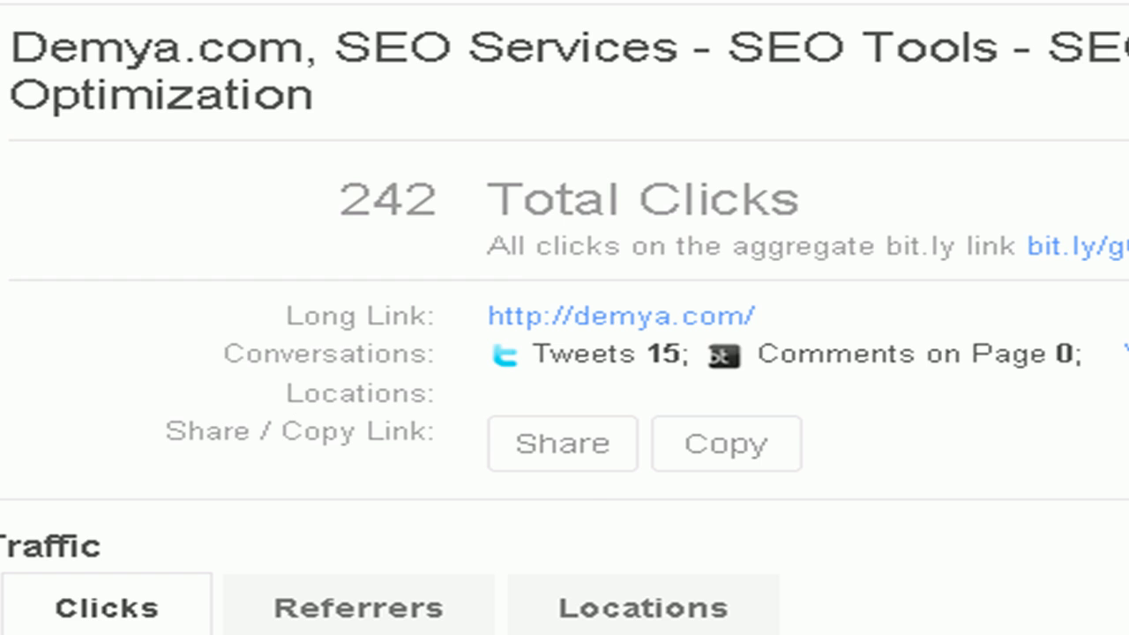
Reload the stats page until it reports 420 clicks since Jan 31, 2011, highlighting that text
{"action": "key", "text": "F5"}
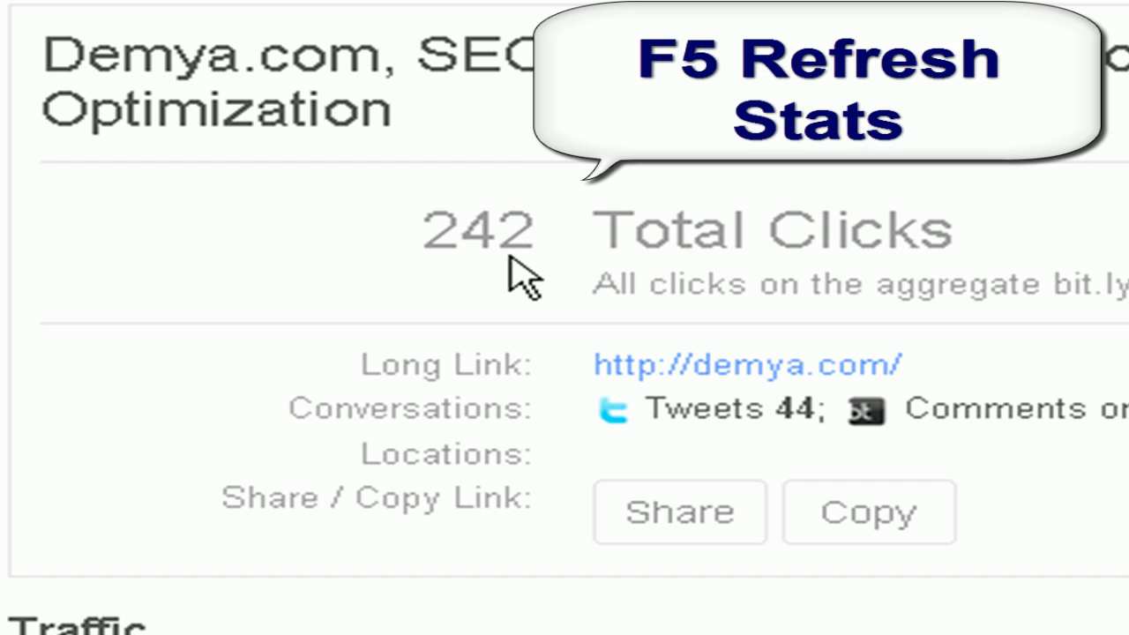
{"action": "key", "text": "F5"}
{"action": "key", "text": "F5"}
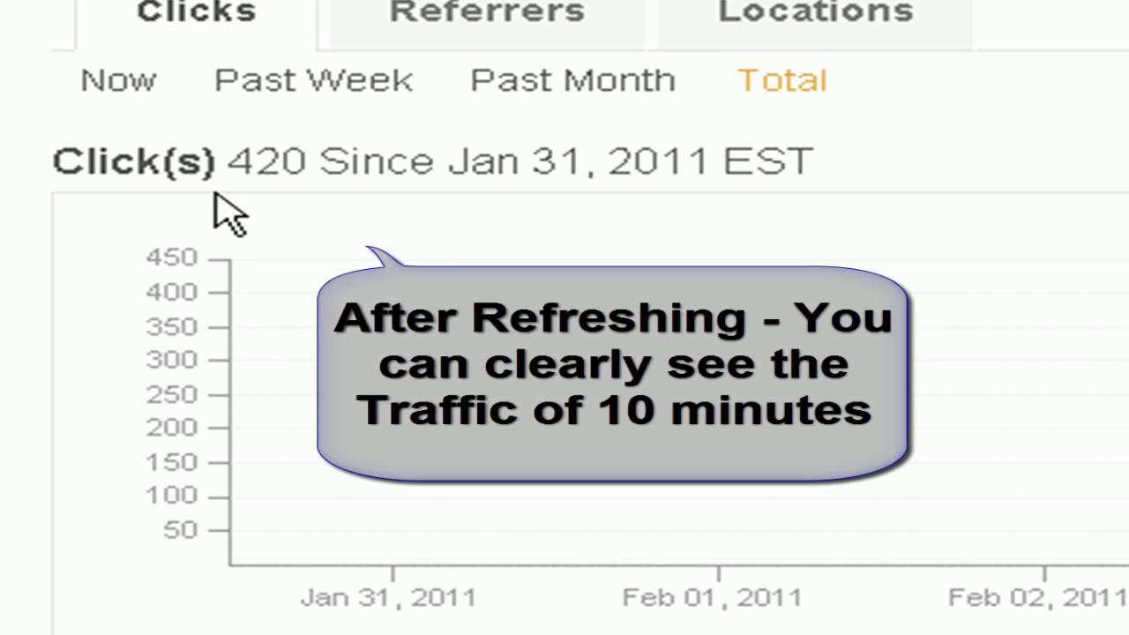
{"action": "left_click_drag", "start_coordinate": [228, 163], "coordinate": [752, 162]}
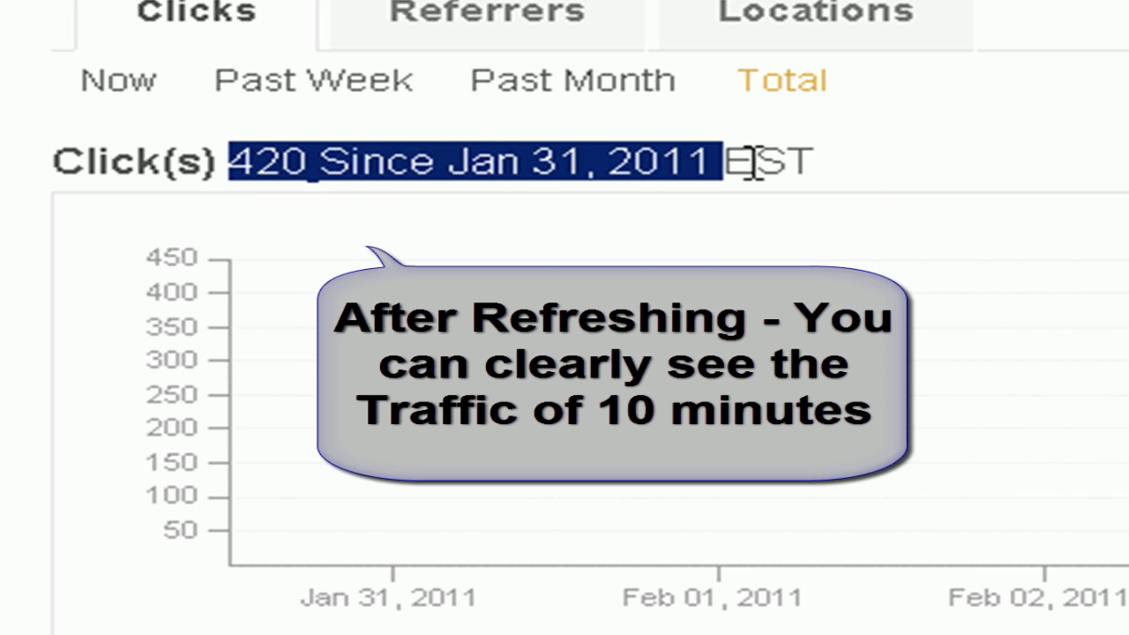
{"action": "left_click", "coordinate": [634, 162]}
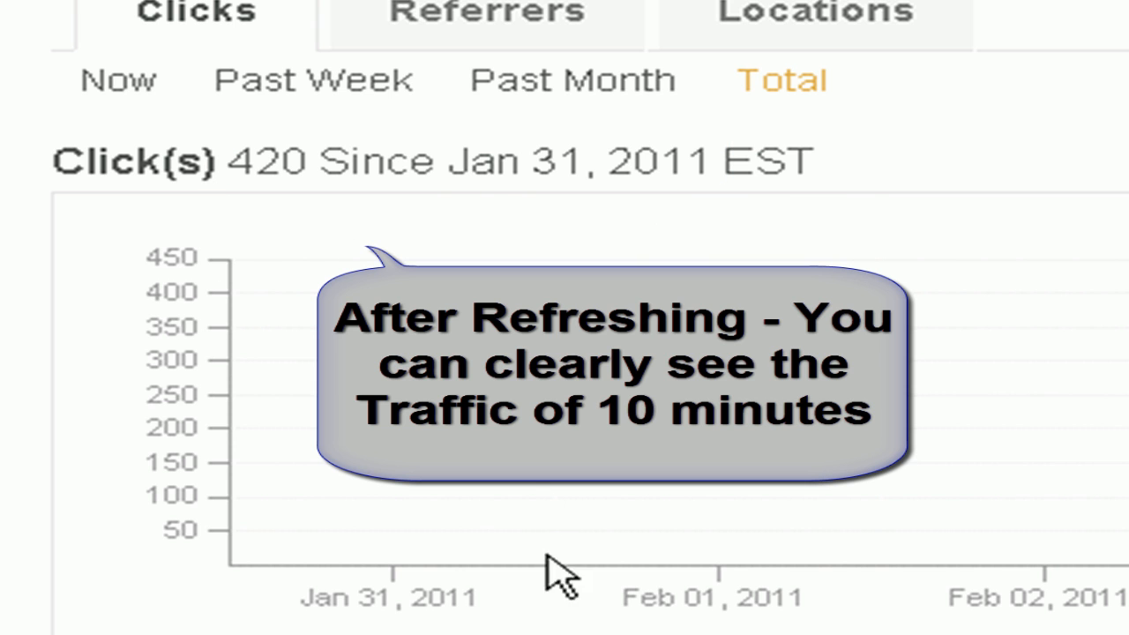
Show the top referring sites: twitter.com at 192 and direct traffic at 154
{"action": "left_click", "coordinate": [467, 17]}
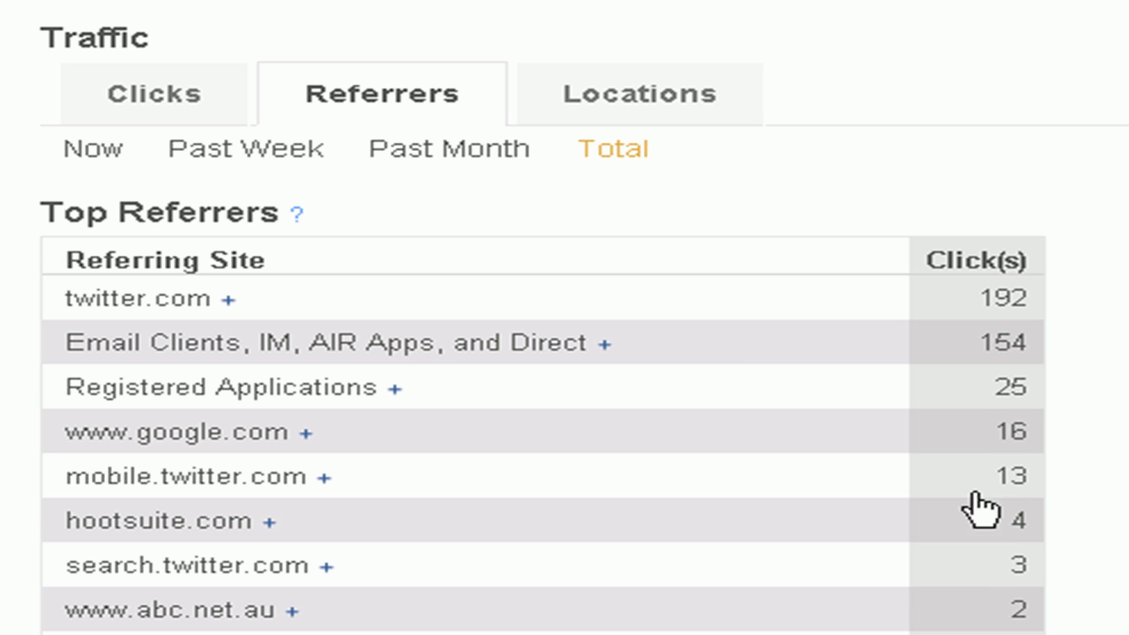
Show the Total period, then the all-time Locations breakdown with Brazil at 53 and Chile at 28
{"action": "left_click", "coordinate": [617, 148]}
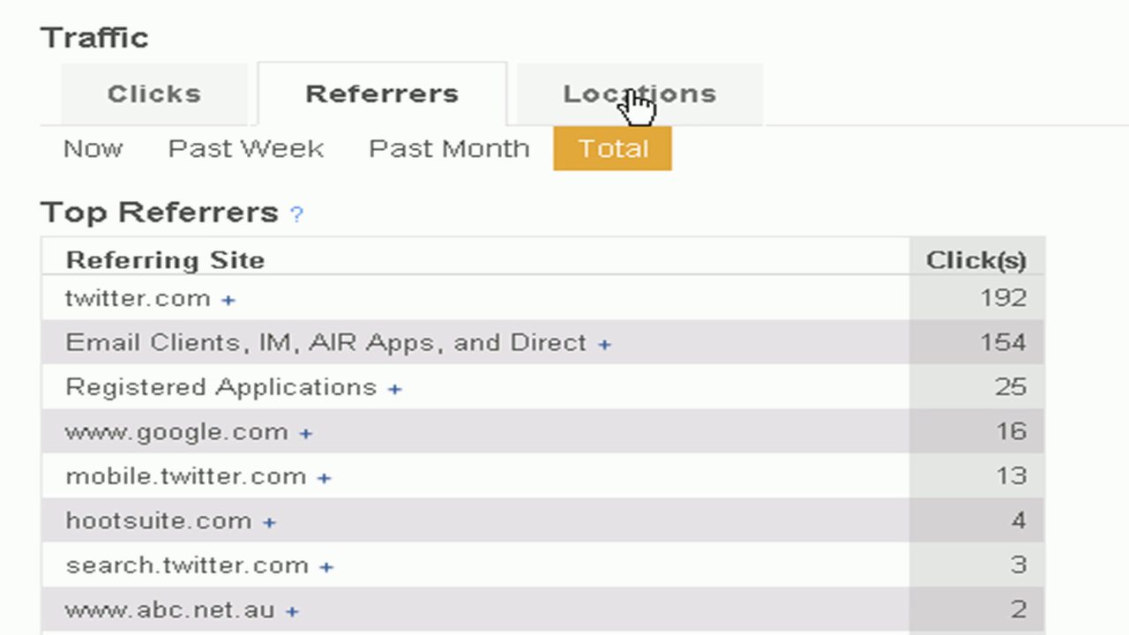
{"action": "left_click", "coordinate": [635, 97]}
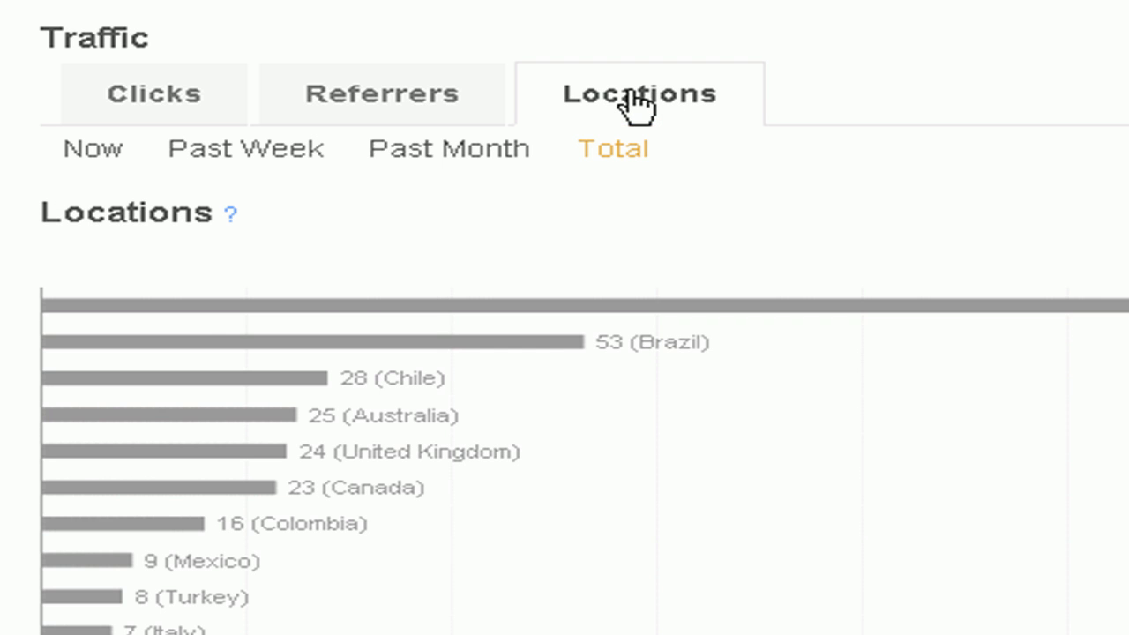